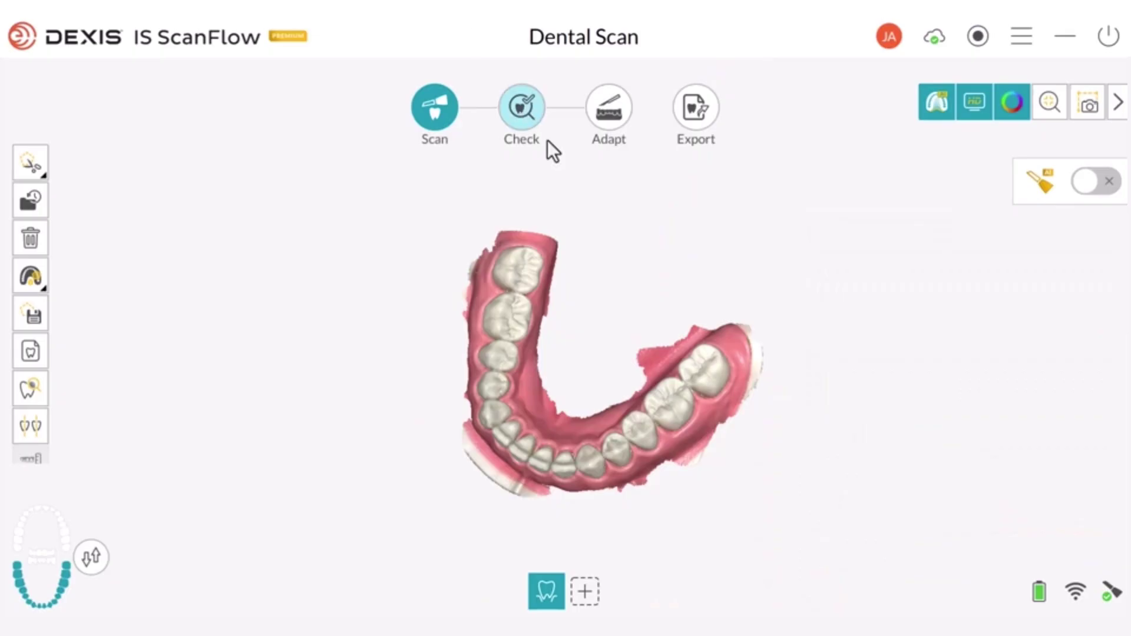
Select the jaw in the arch diagram to bring up the lower arch scan
left_click(42, 559)
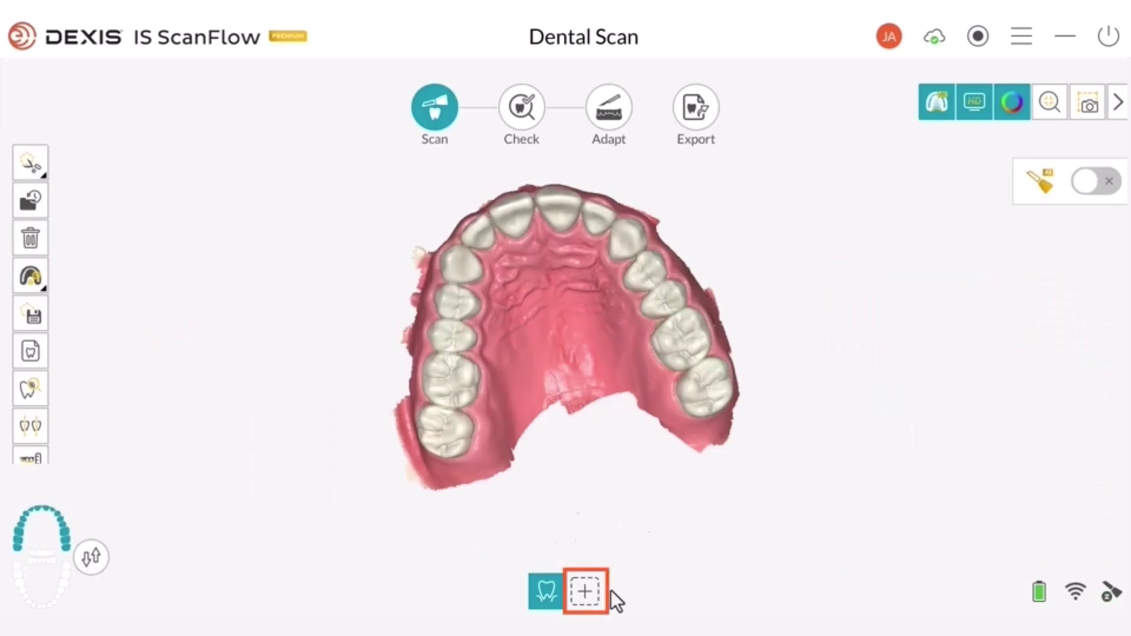
Add an Implant scan workflow, dismiss its overview, and start the Emergence Profile Scan
left_click(586, 594)
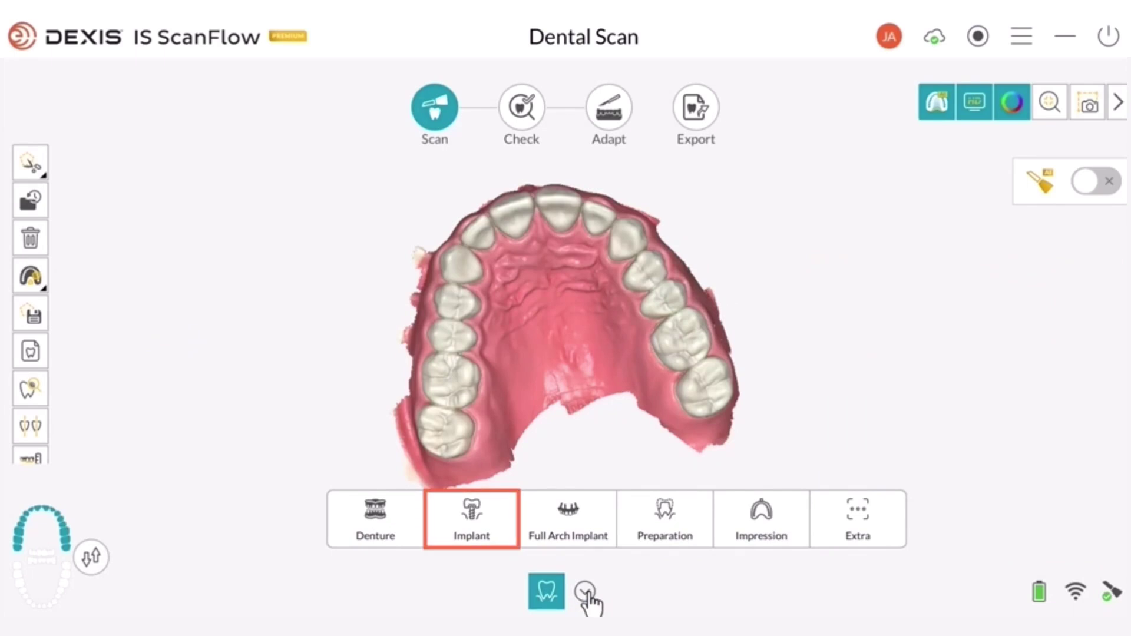
left_click(474, 526)
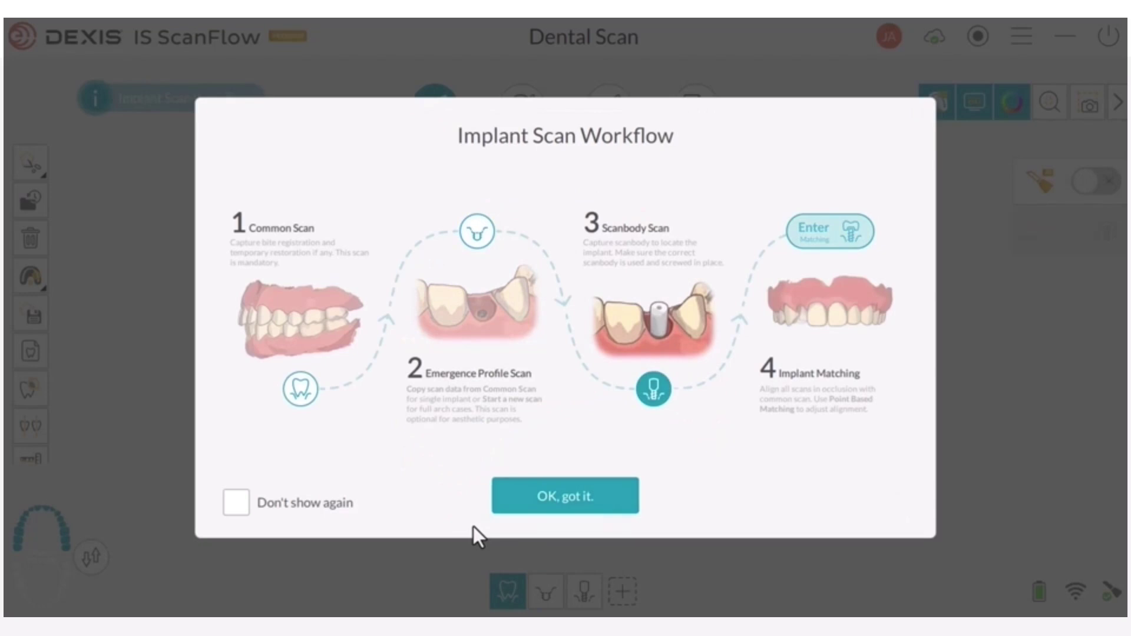
left_click(534, 505)
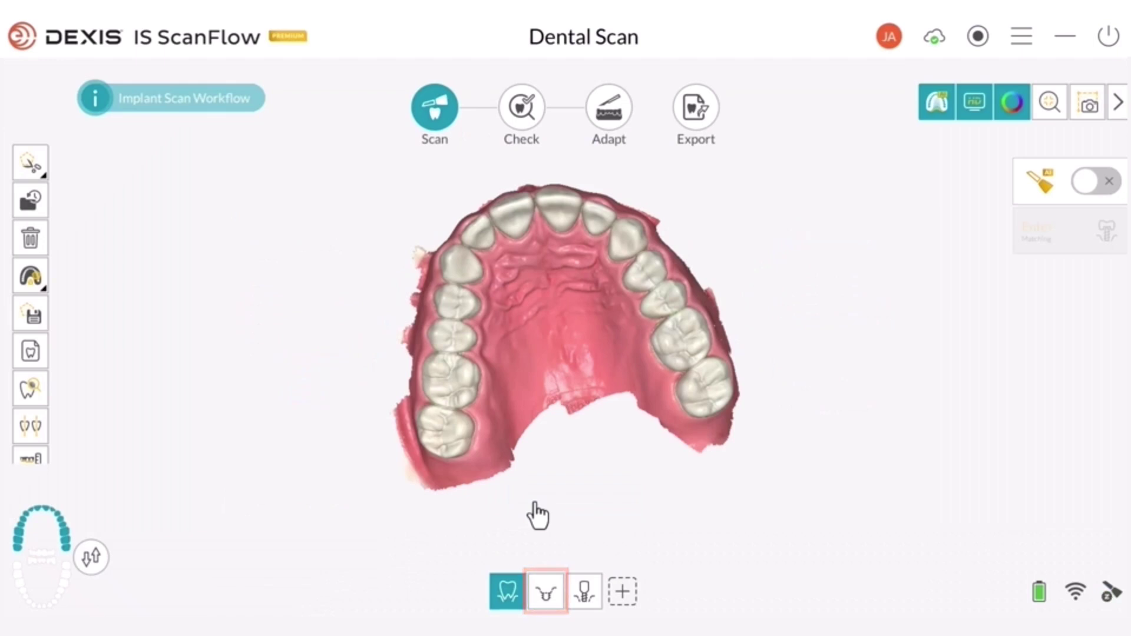
left_click(548, 596)
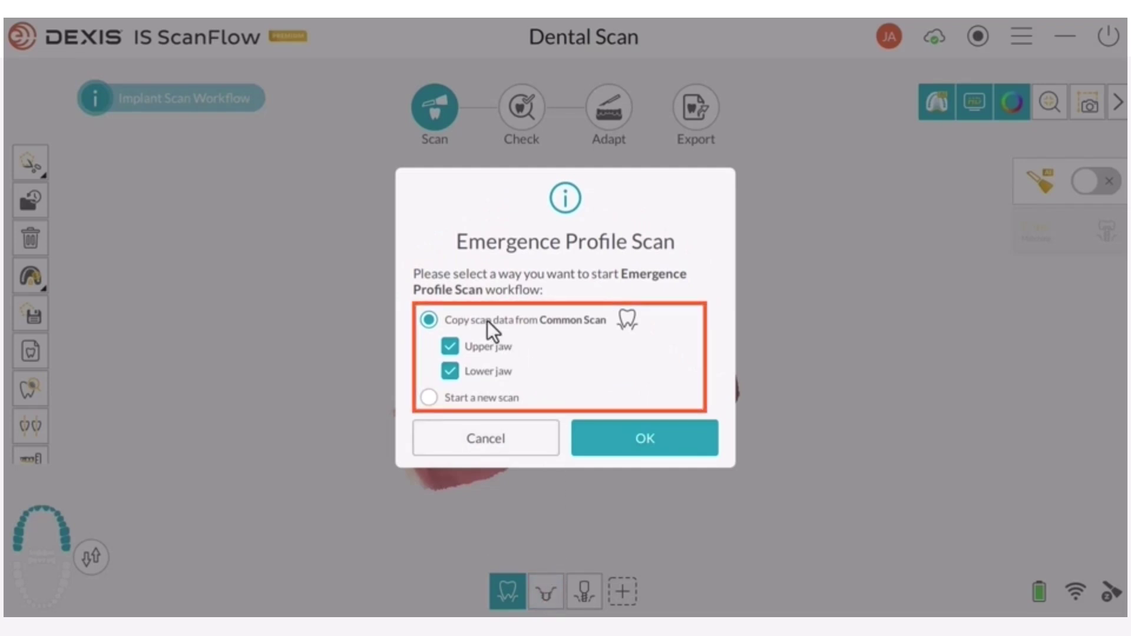
Copy both jaws from the Common Scan and cut a hole over the upper-left implant site
left_click(623, 437)
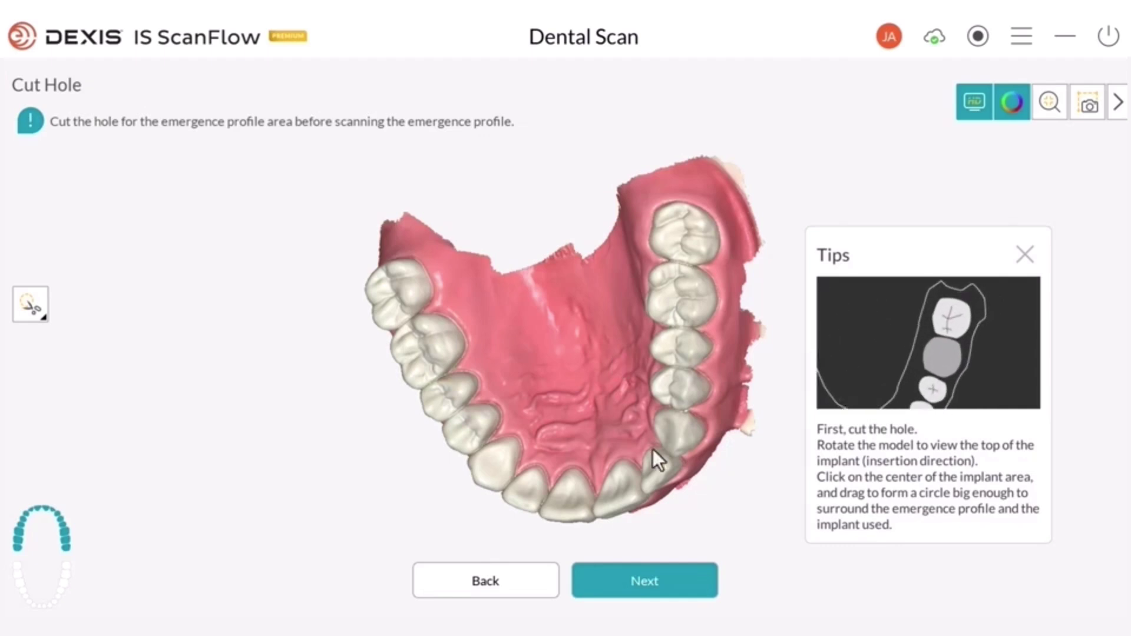
left_click_drag(650, 460, 516, 245)
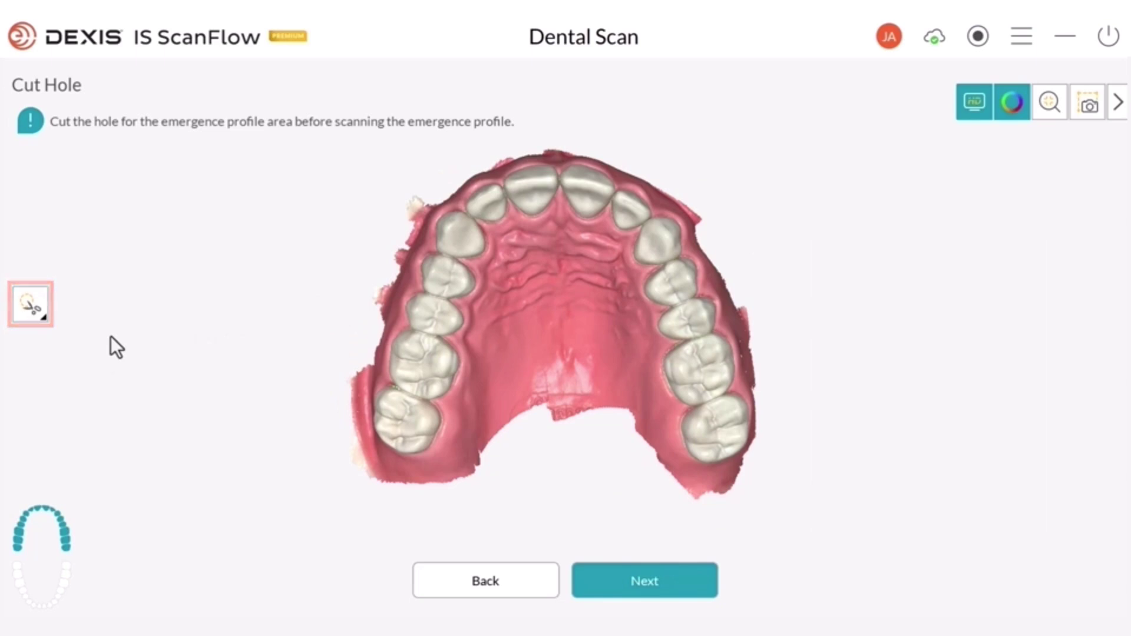
left_click(29, 308)
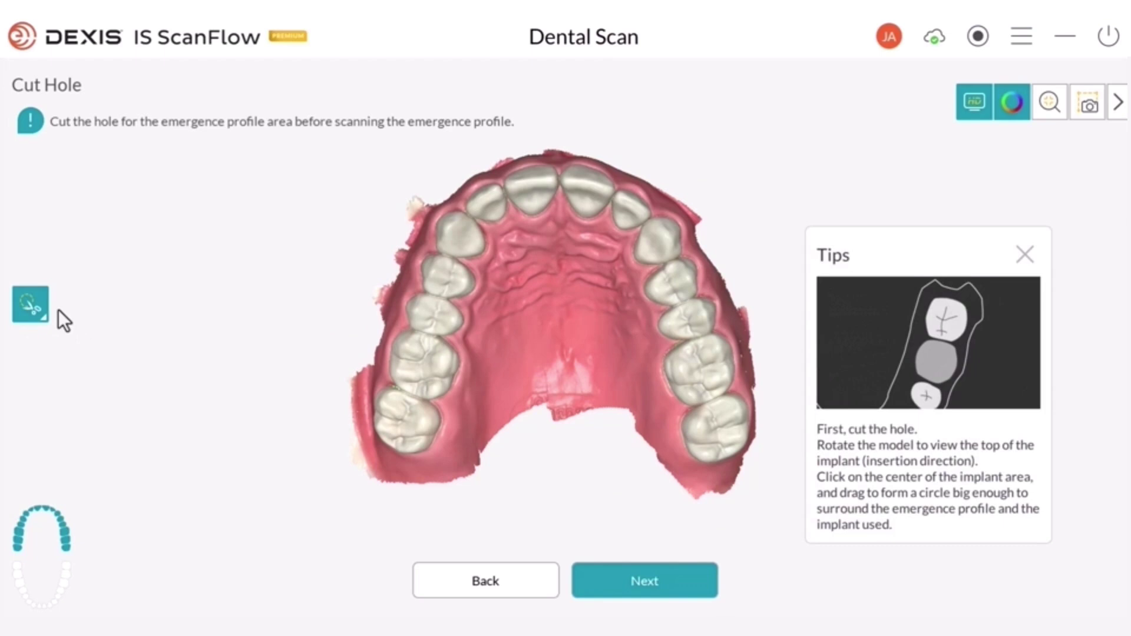
left_click_drag(461, 237, 481, 256)
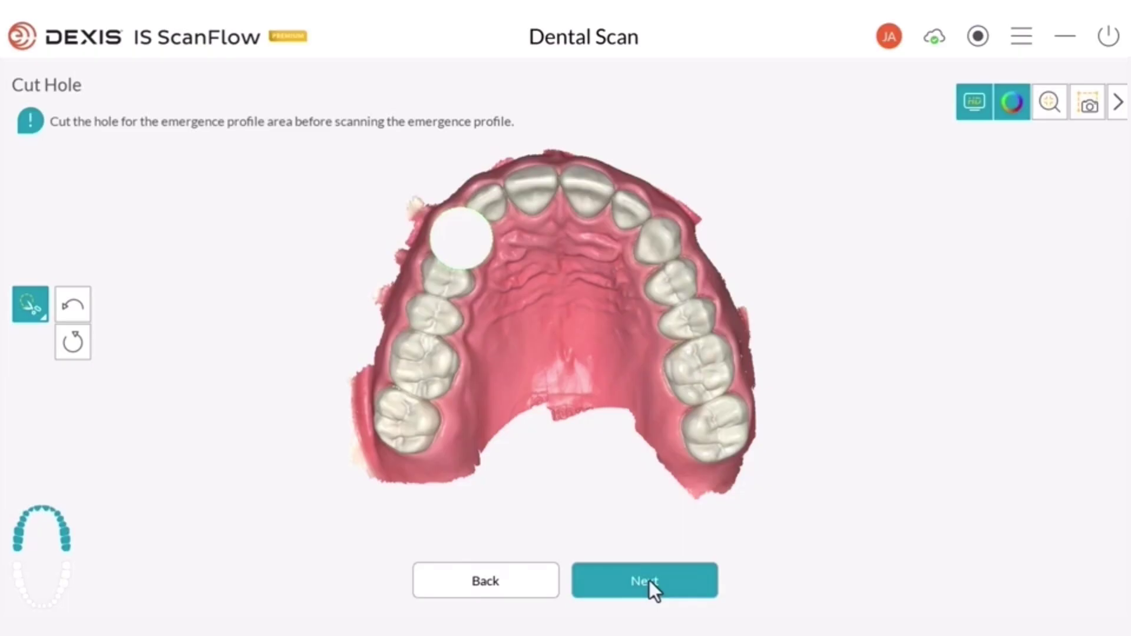
left_click(649, 580)
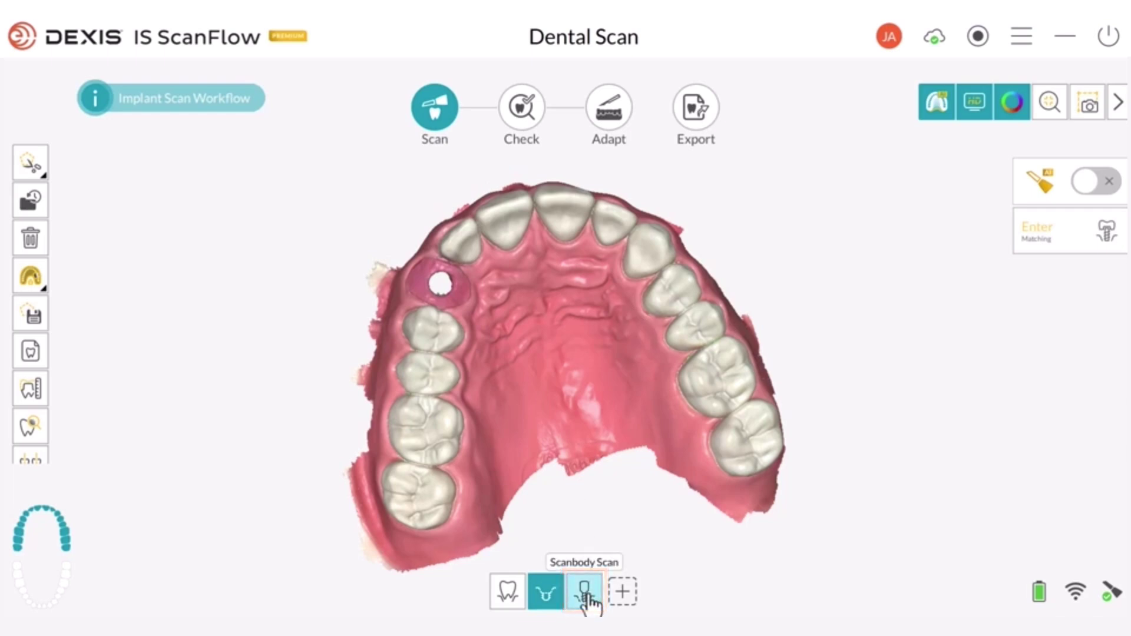
left_click(588, 597)
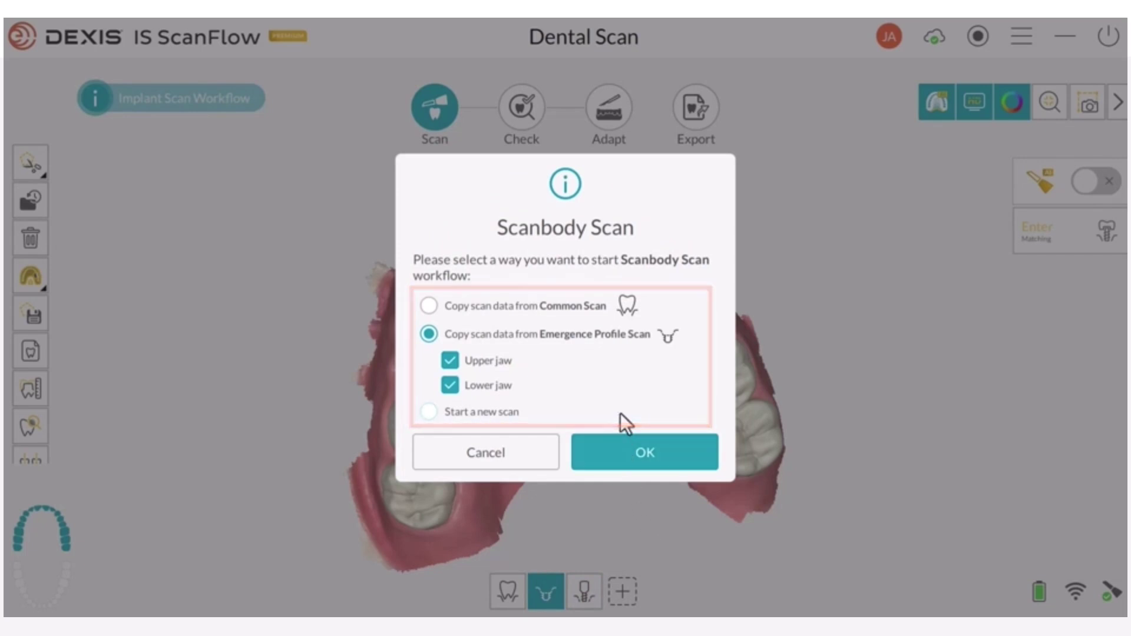
Copy both jaws from the Emergence Profile Scan and cut a hole around the implant area
left_click(623, 462)
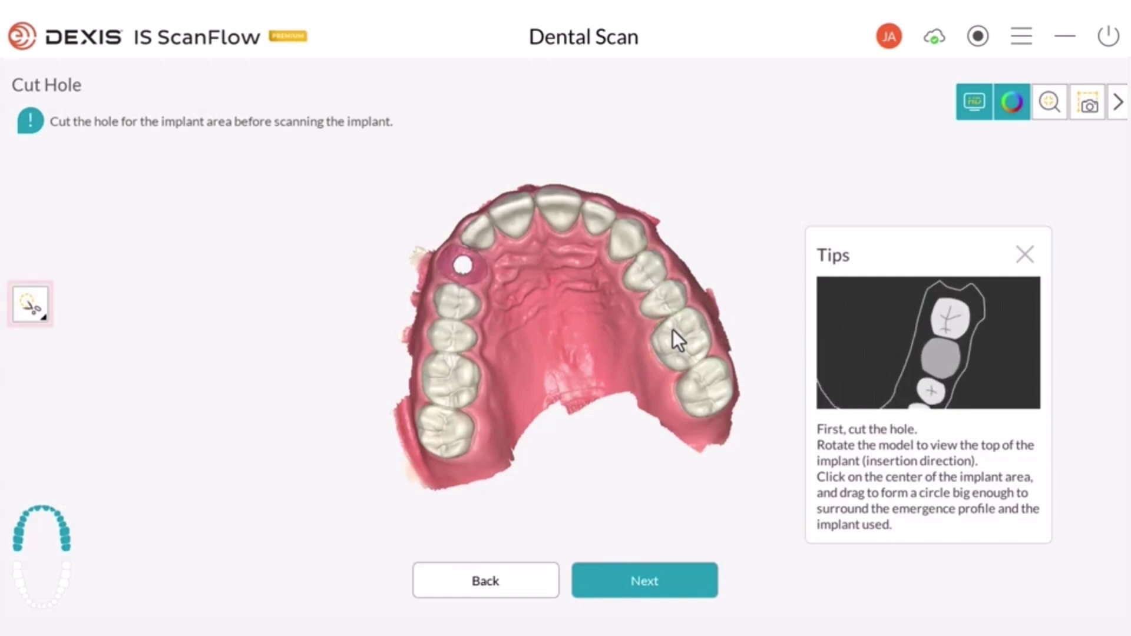
left_click(27, 313)
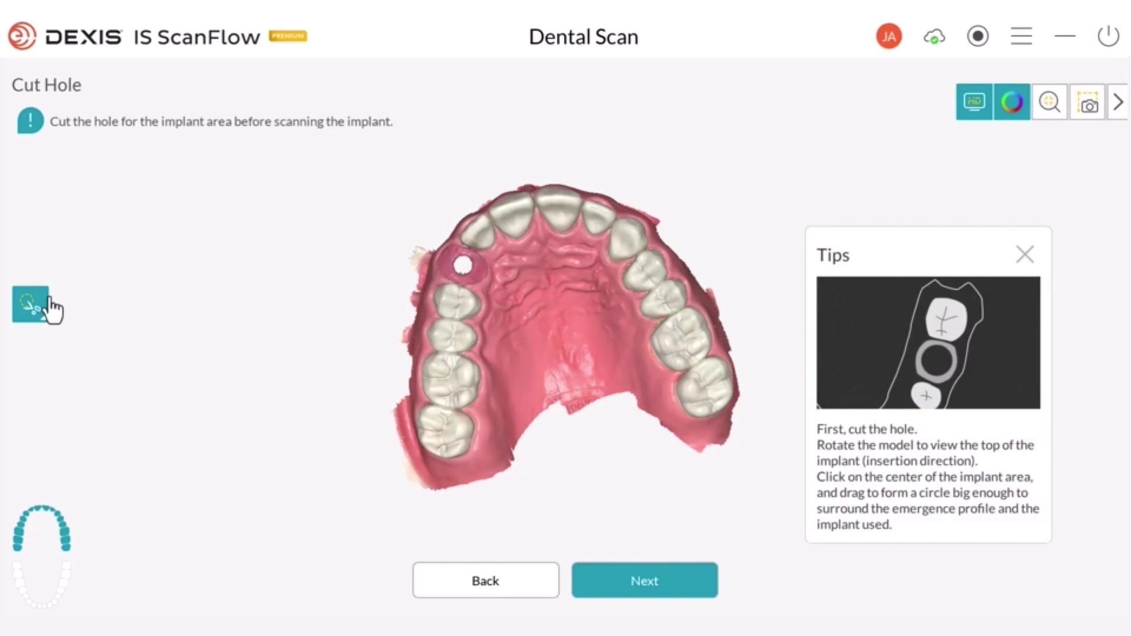
left_click(491, 276)
left_click(642, 582)
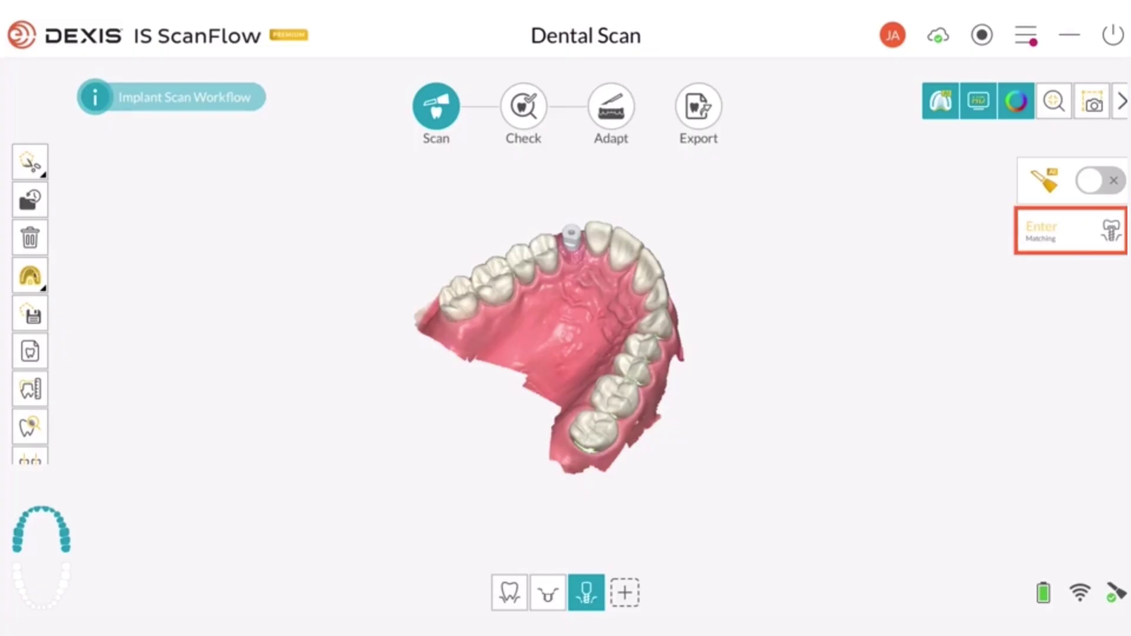
Enter Matching to superimpose the scans and pick Point Based Matching
left_click(1048, 238)
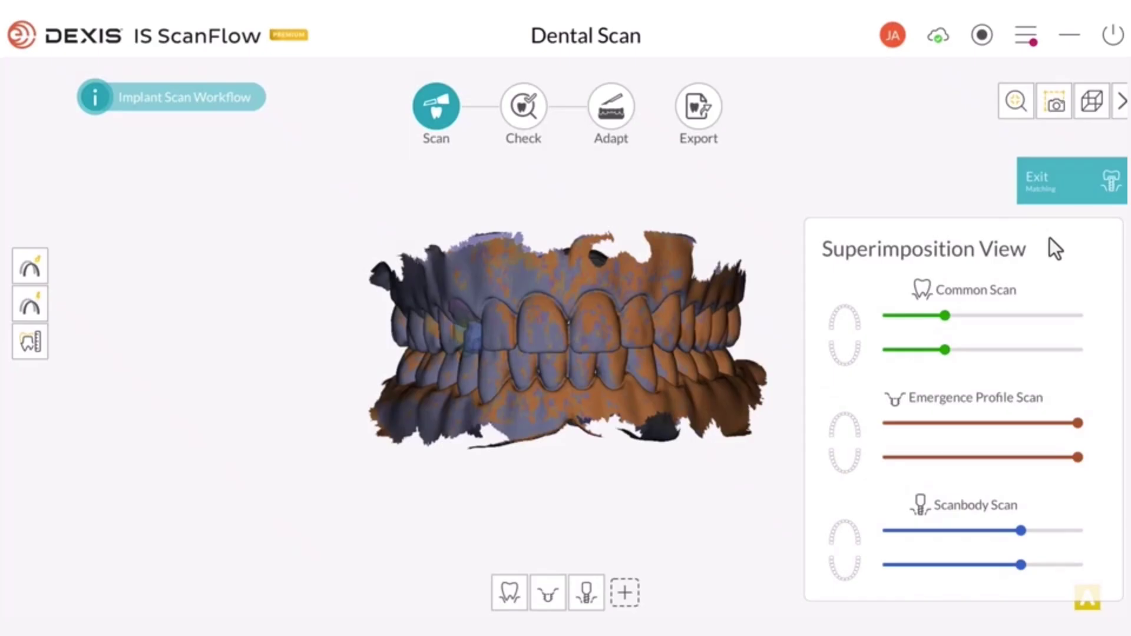
left_click(31, 270)
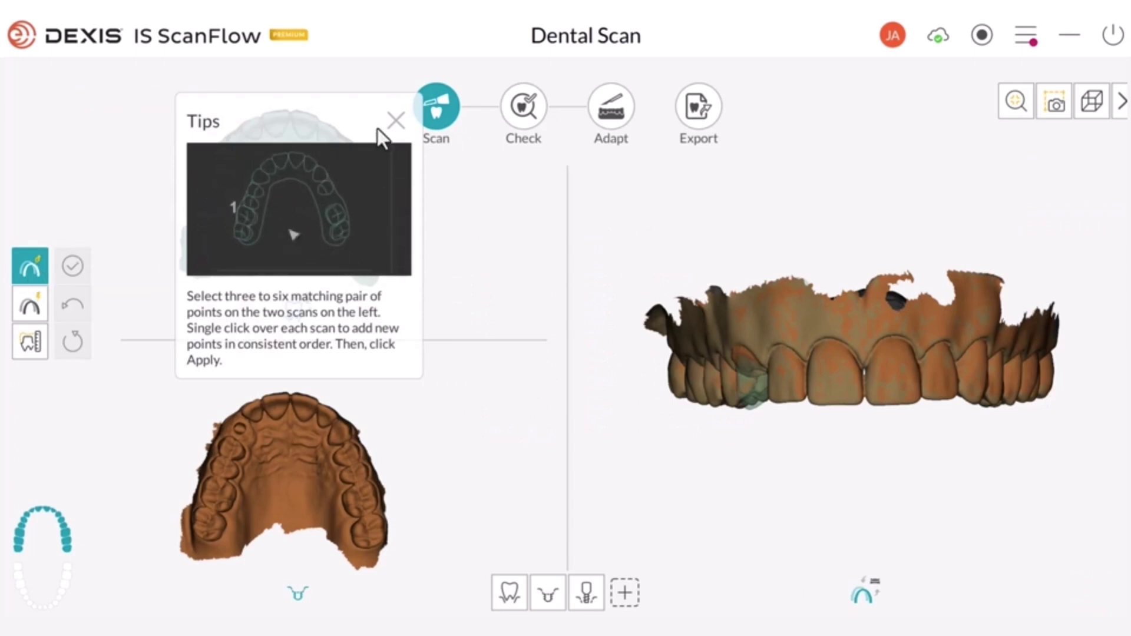
Close the Point Based Matching tips popup
left_click(395, 121)
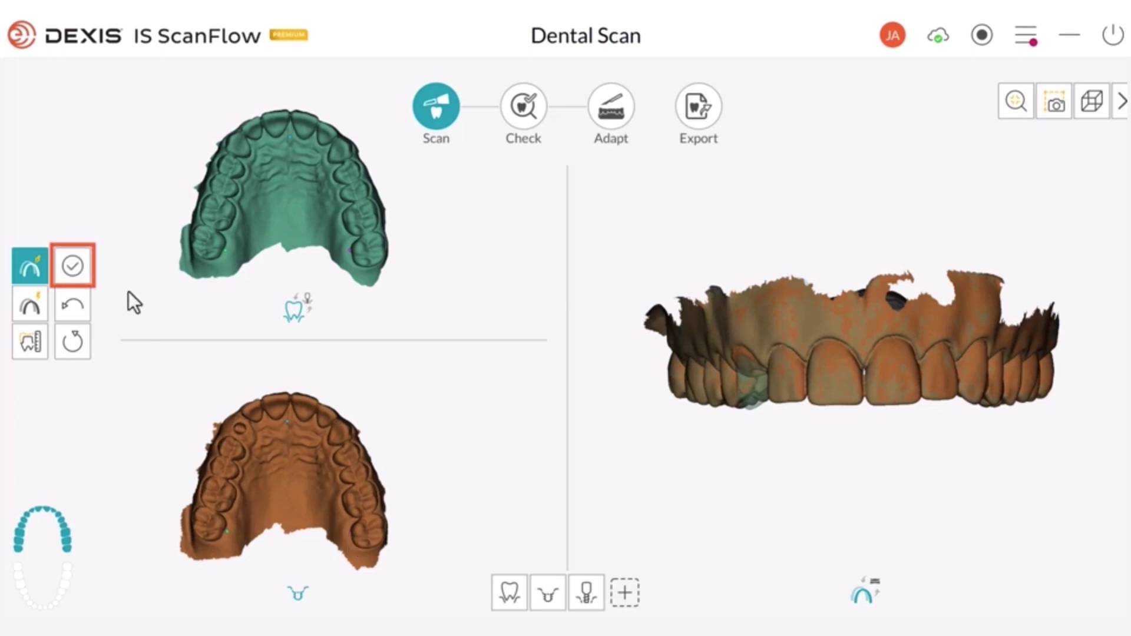
Switch to the Scanbody Scan, place one matching point on each arch, and apply alignment
left_click(81, 273)
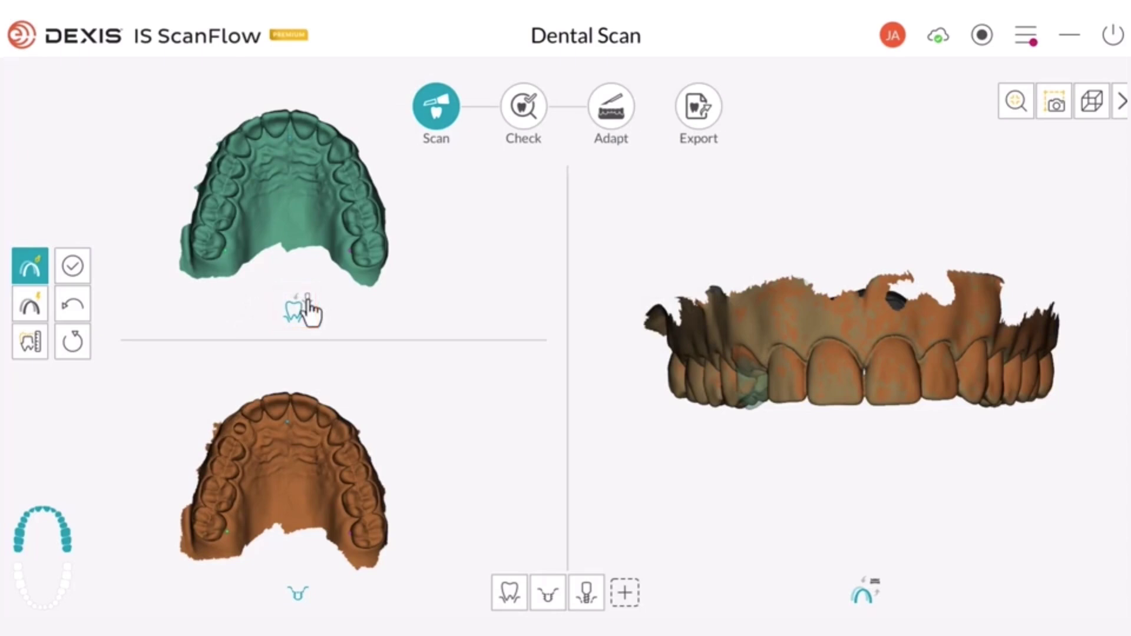
left_click(307, 310)
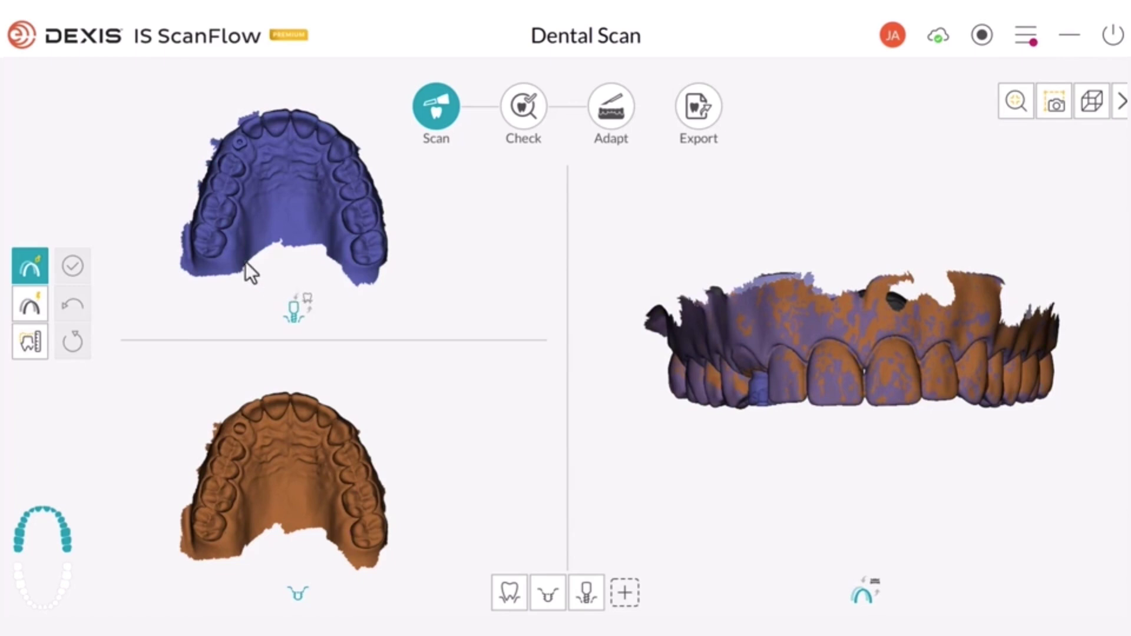
left_click(223, 246)
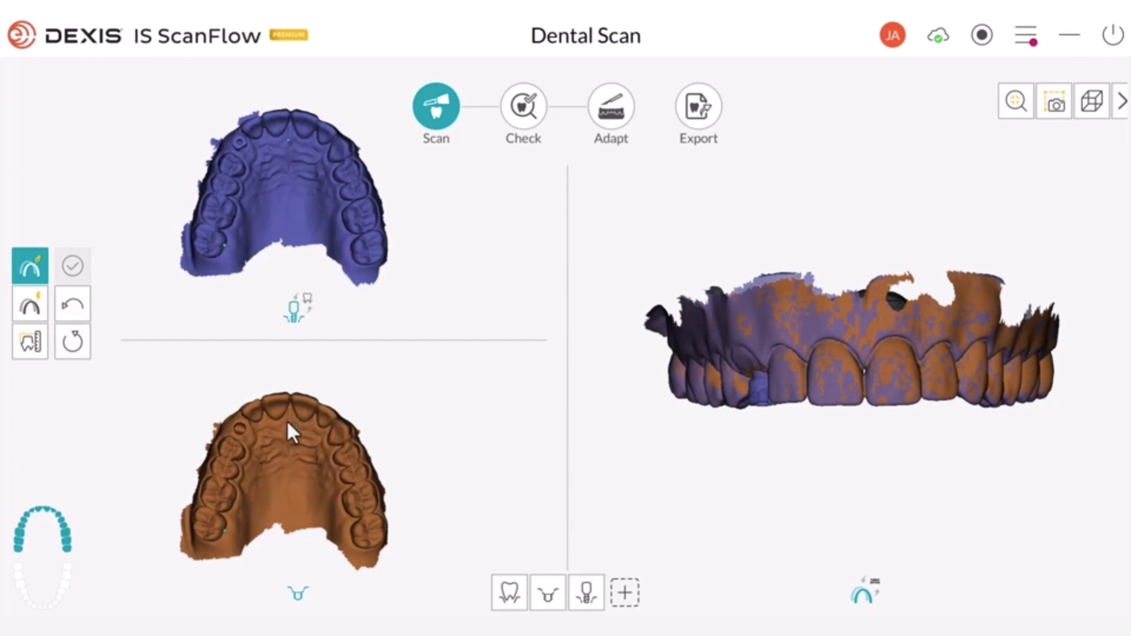
left_click(348, 533)
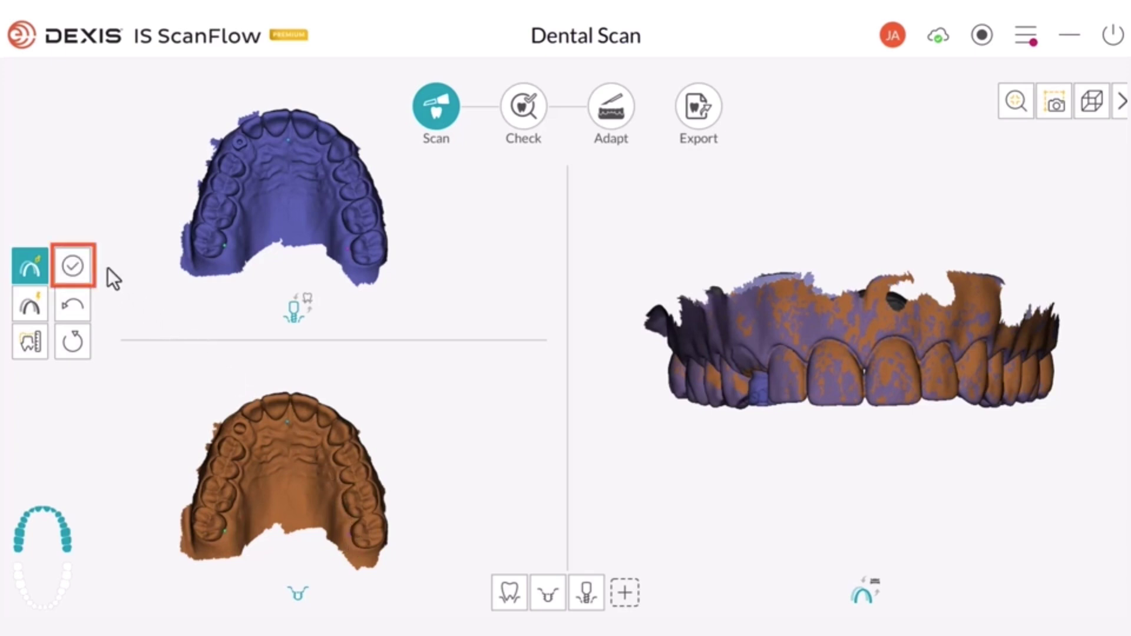
left_click(74, 268)
left_click(75, 275)
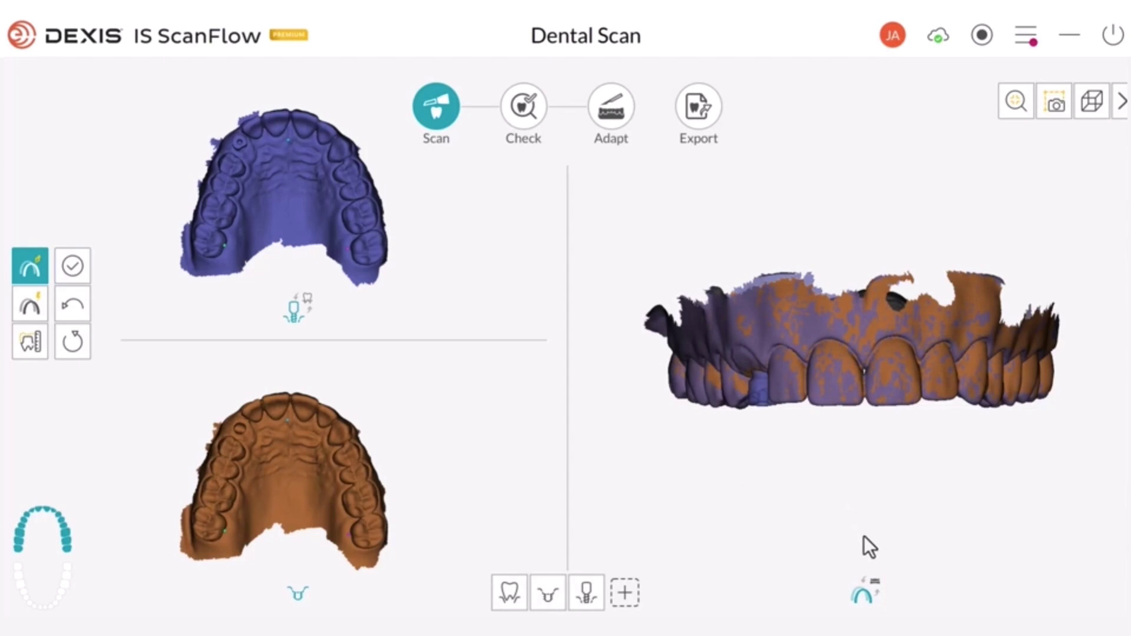
Show the aligned bite, then isolate the upper arch and rotate it to an occlusal view
left_click(873, 581)
left_click_drag(880, 468, 908, 448)
left_click(849, 588)
left_click_drag(867, 552, 884, 331)
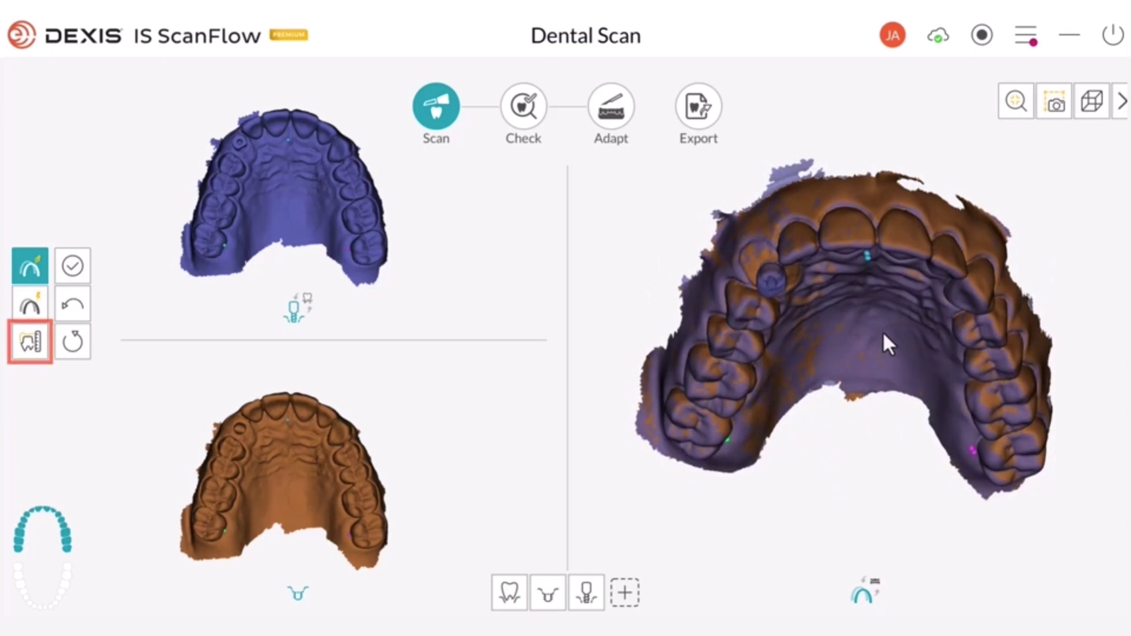
left_click(31, 348)
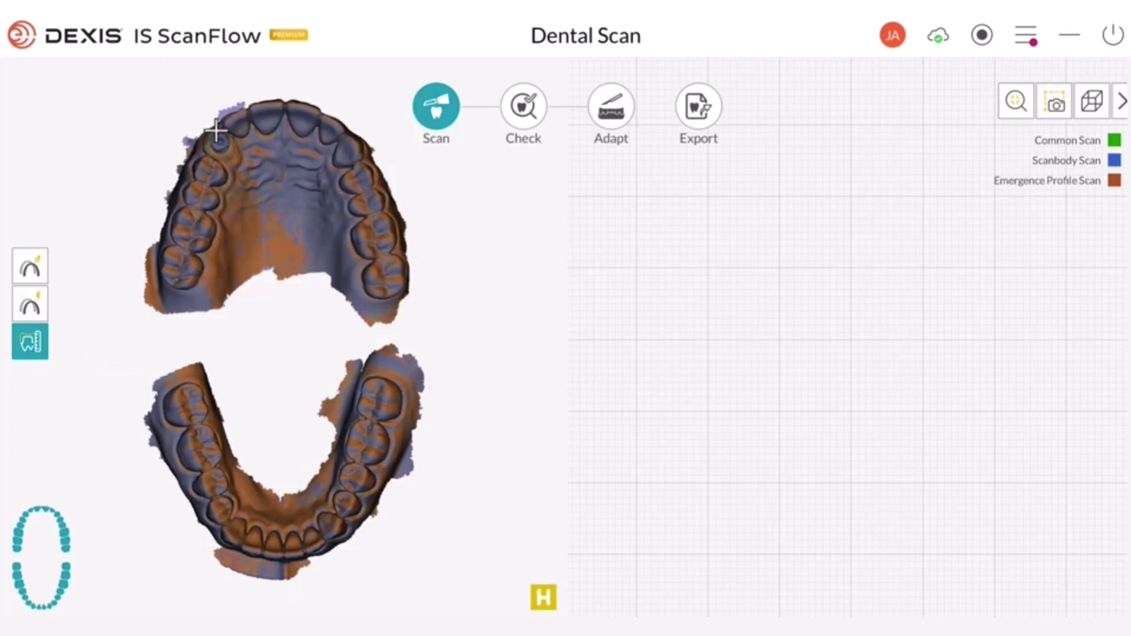
Place a cross-section plane through the upper front teeth to compare the scan outlines
left_click(222, 138)
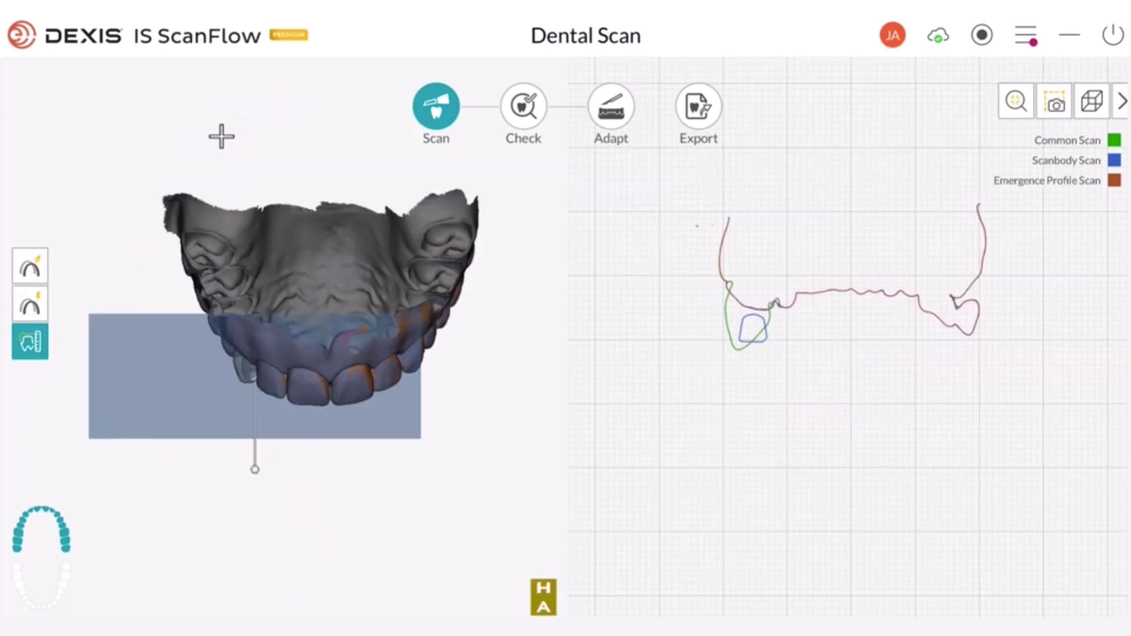